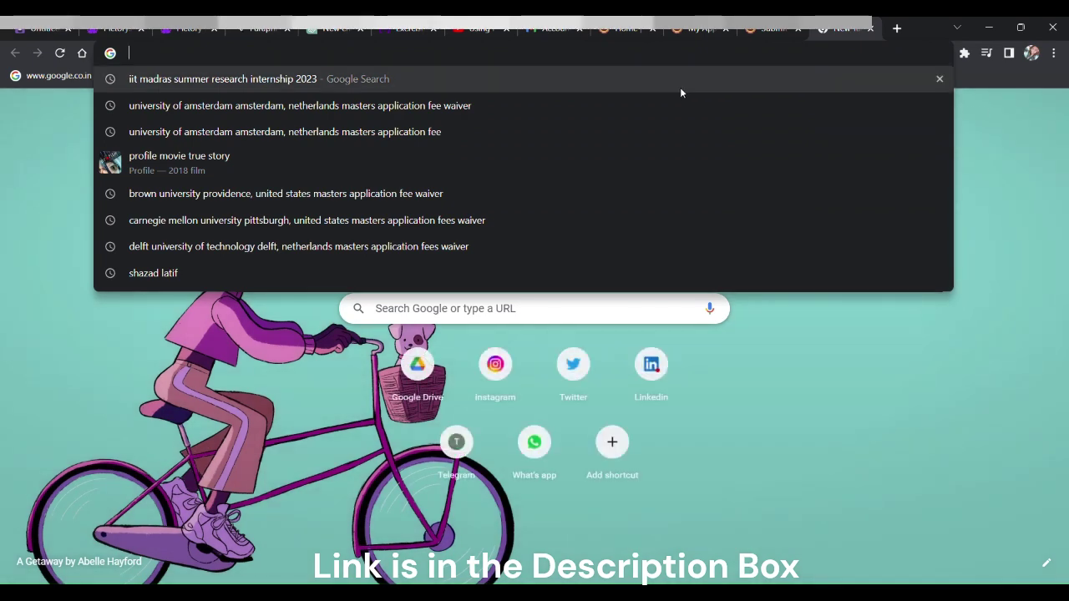
Step: Rerun the 'iit madras summer research internship 2023' search and open the SFP 2023 home page result
click(680, 87)
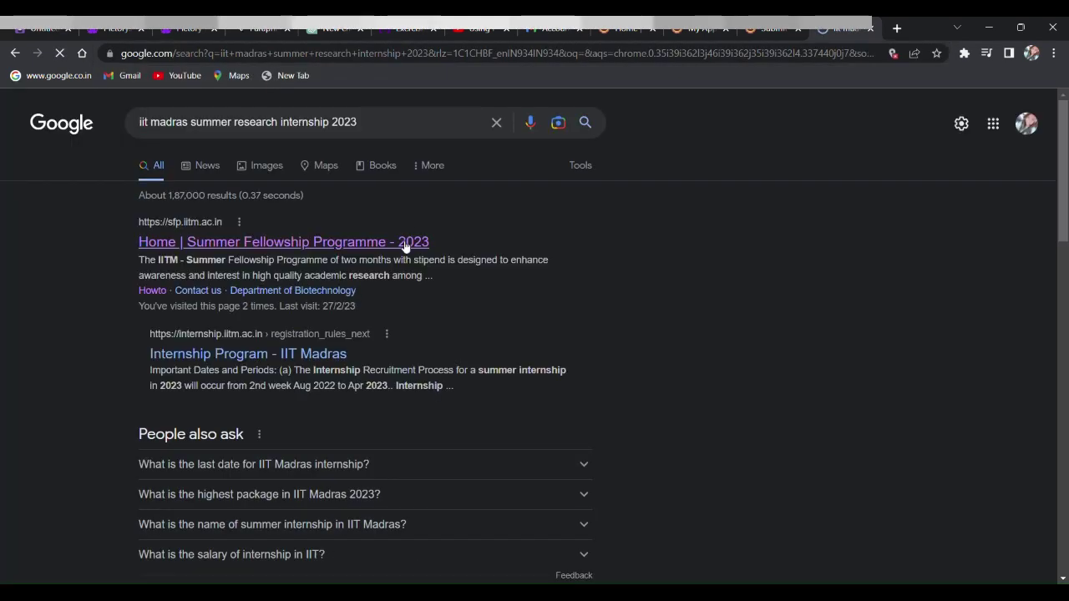
click(408, 243)
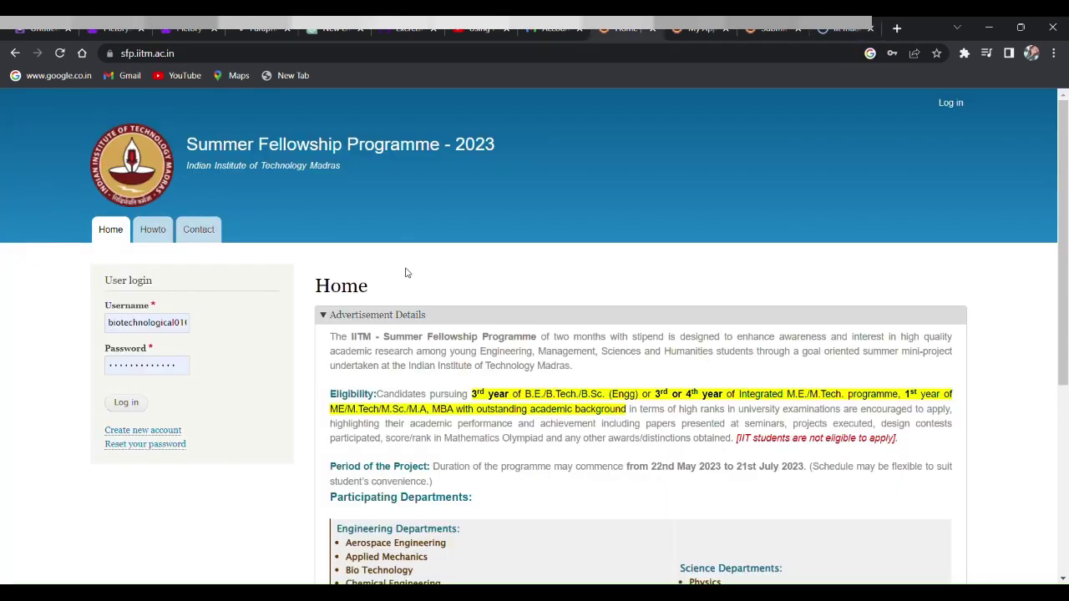
scroll(407, 284, down, 2)
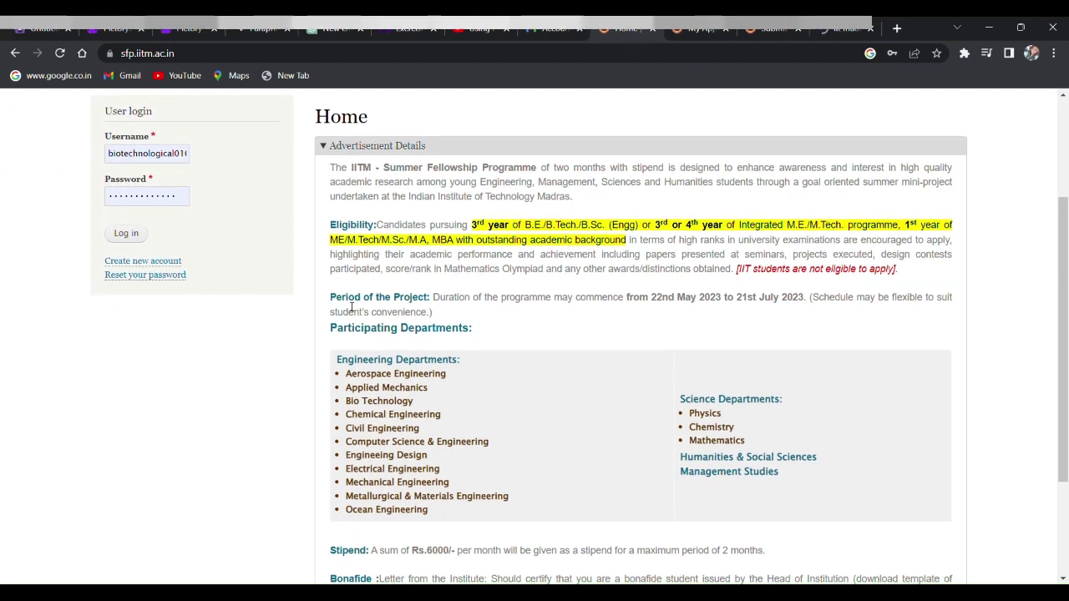
scroll(351, 307, down, 2)
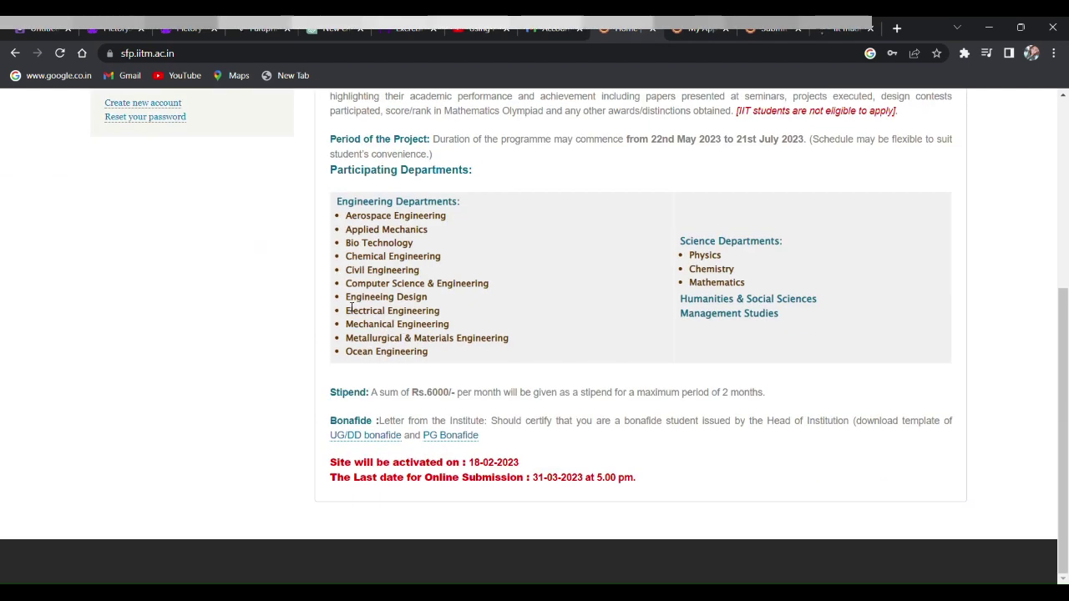
scroll(351, 307, up, 3)
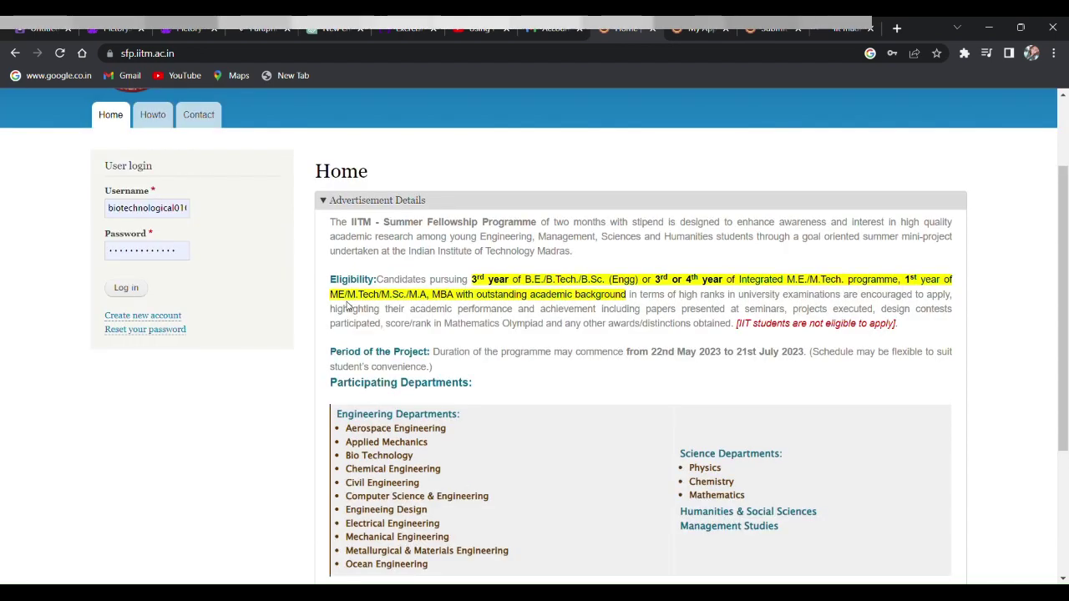
scroll(384, 308, down, 1)
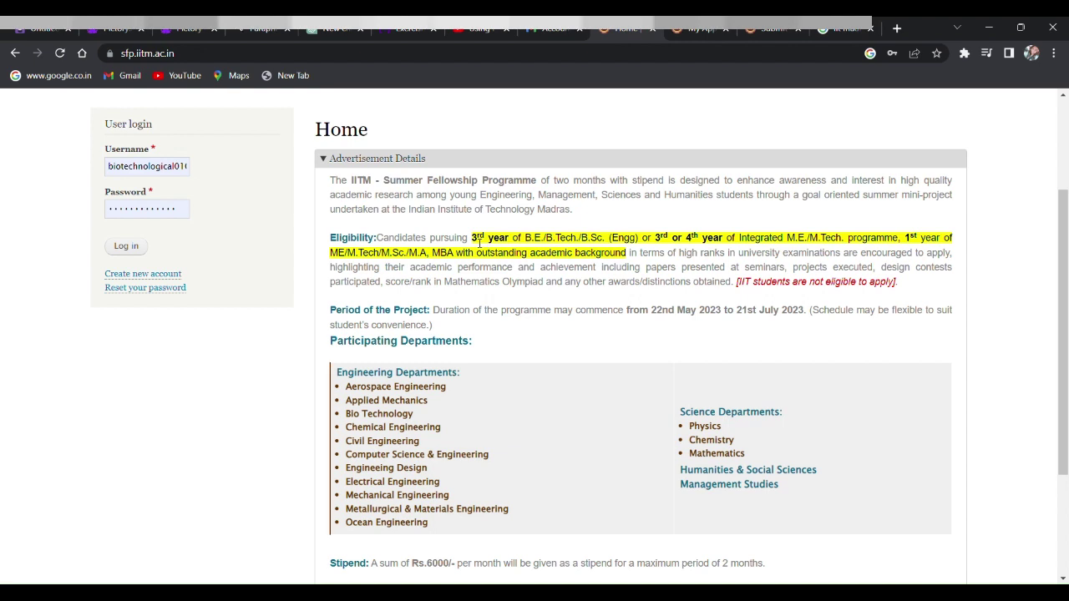
drag(473, 242, 632, 256)
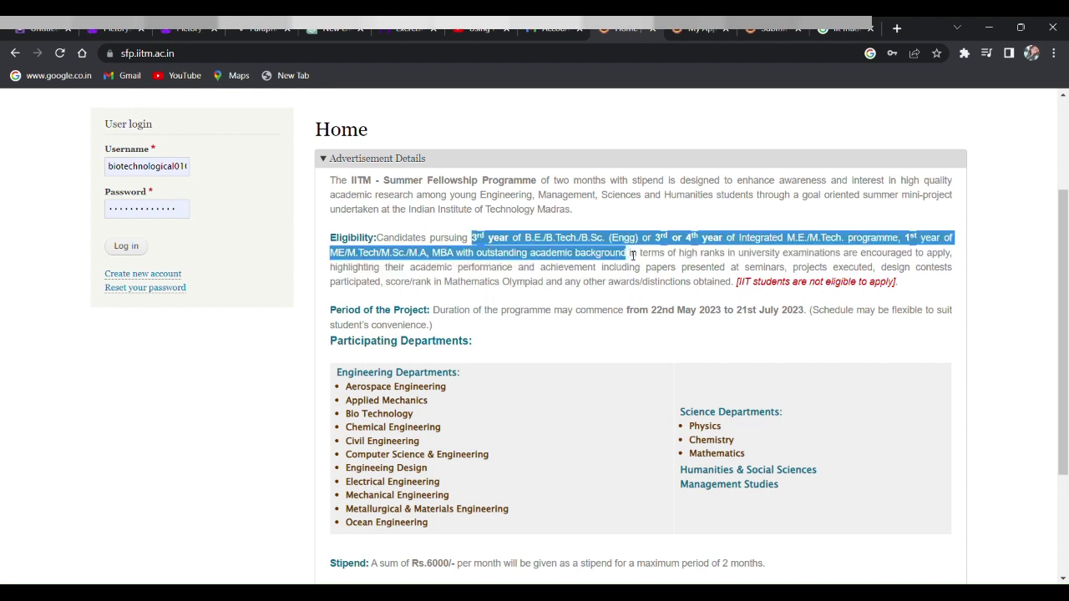
click(633, 255)
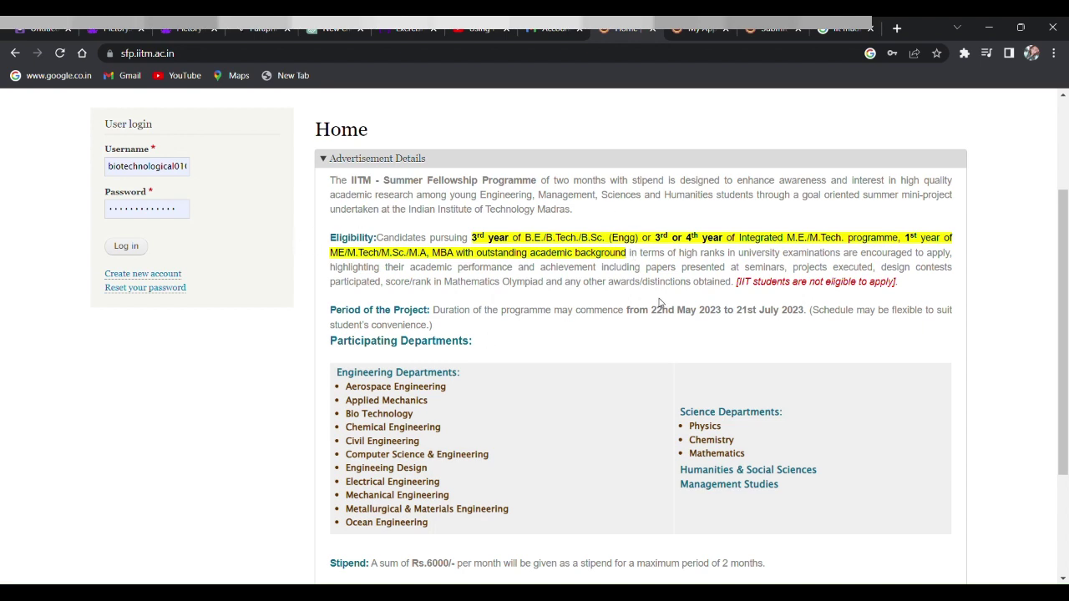
drag(628, 315, 812, 316)
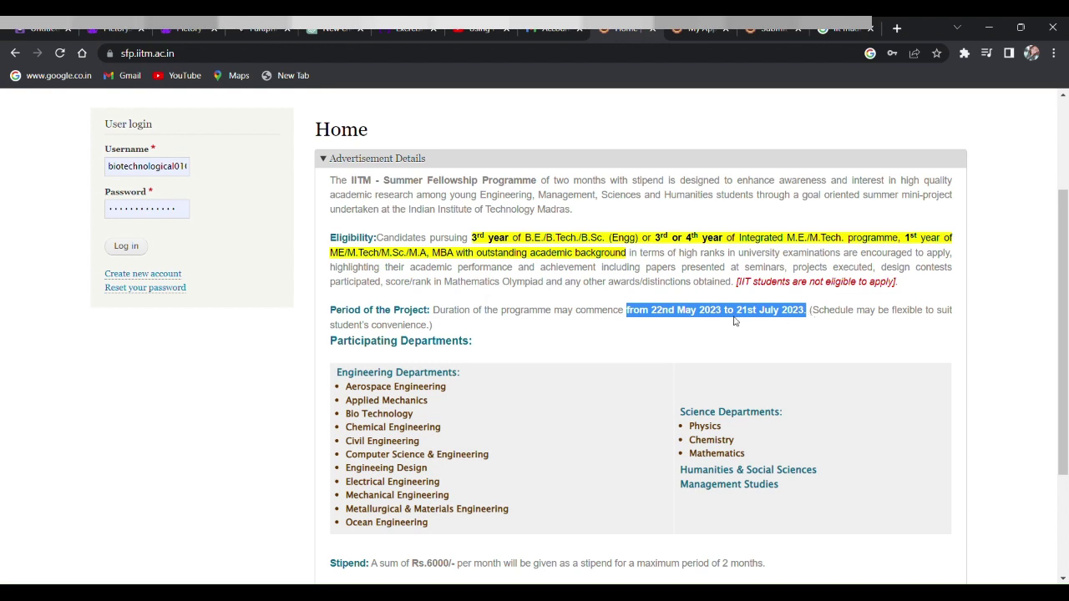
Step: Scroll to the Engineering Departments list and highlight Bio Technology among participating departments
click(618, 343)
scroll(618, 342, down, 2)
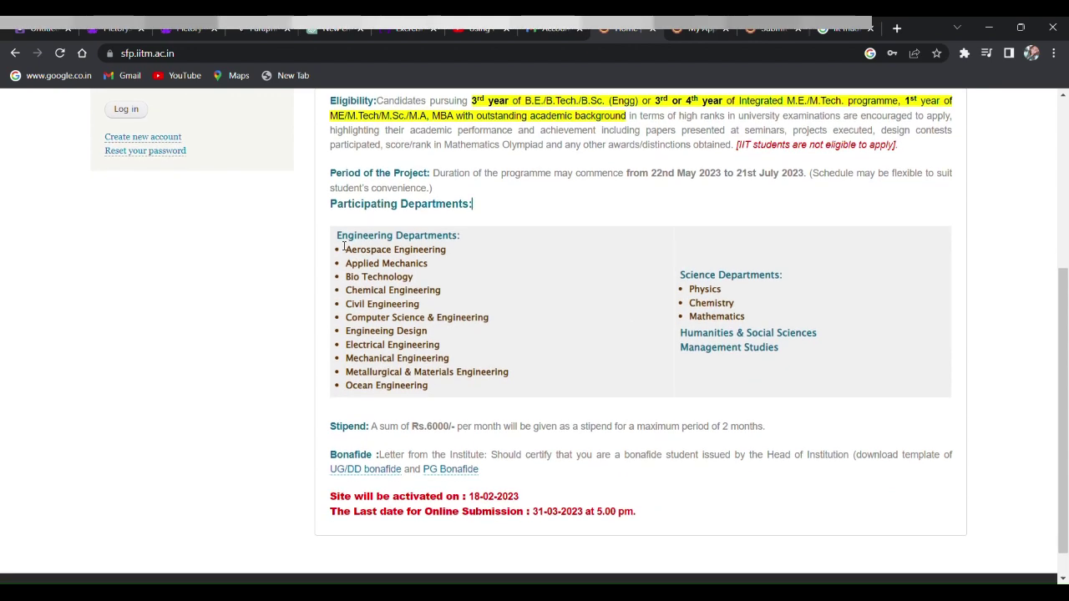
drag(343, 248, 465, 248)
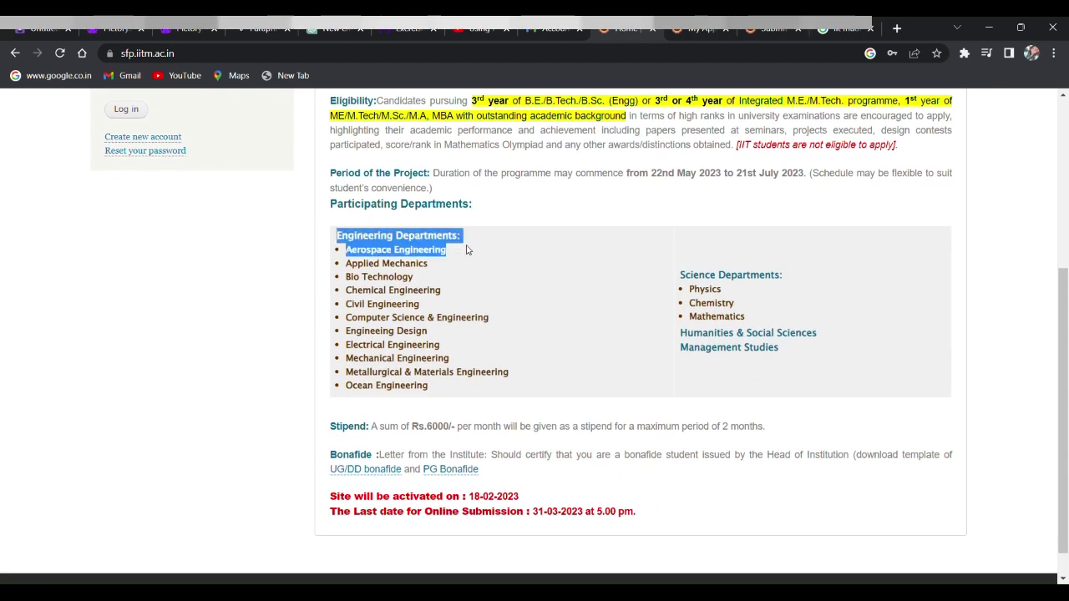
click(468, 249)
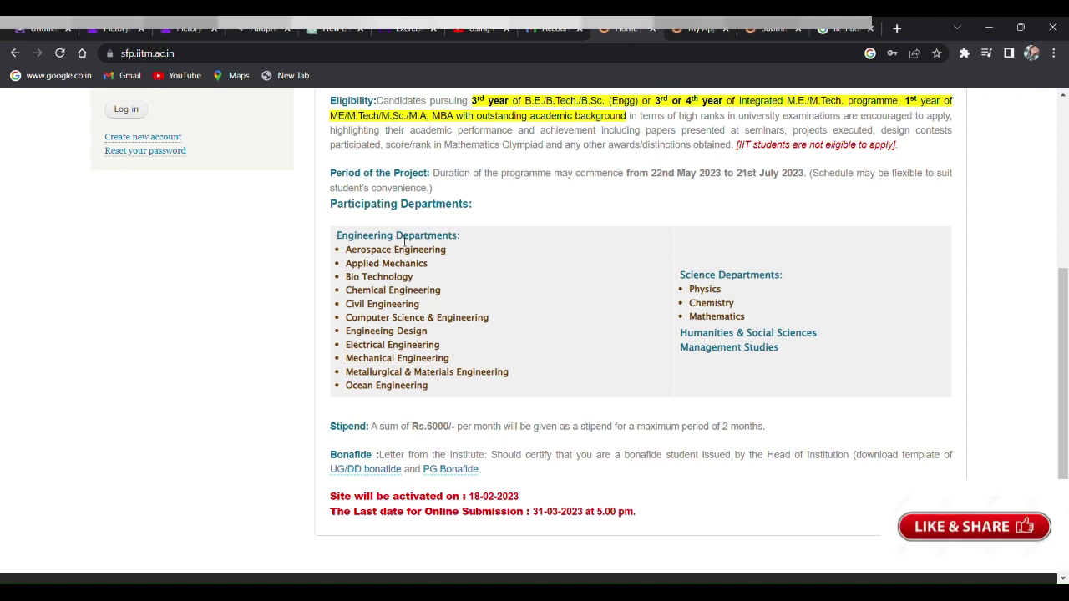
drag(344, 278, 436, 282)
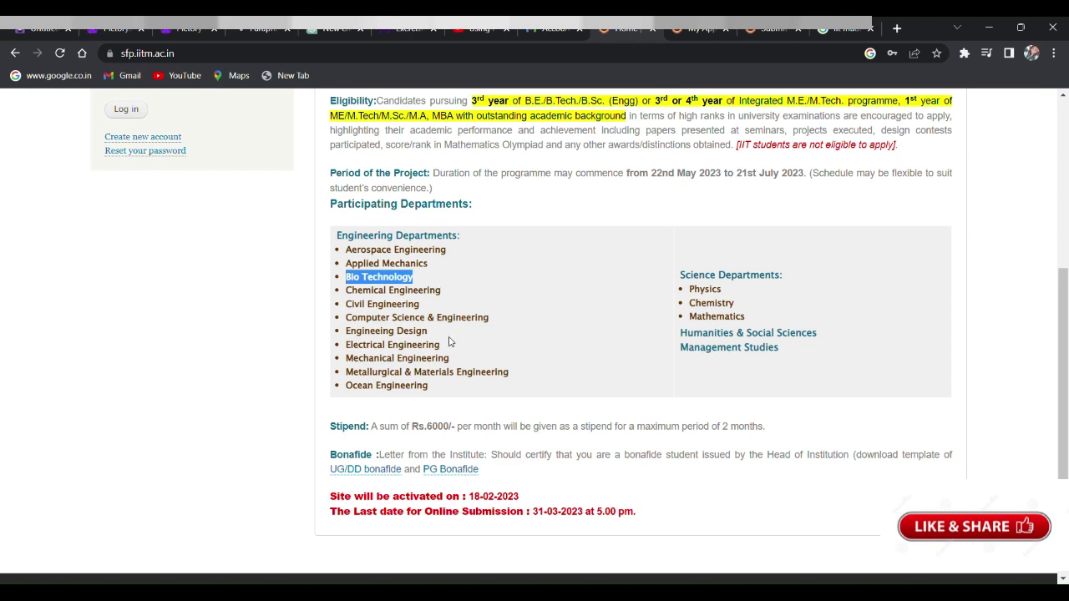
Step: Highlight the Rs.6000/- monthly stipend, 2-month maximum, bonafide letter requirement and last submission date
scroll(448, 353, down, 1)
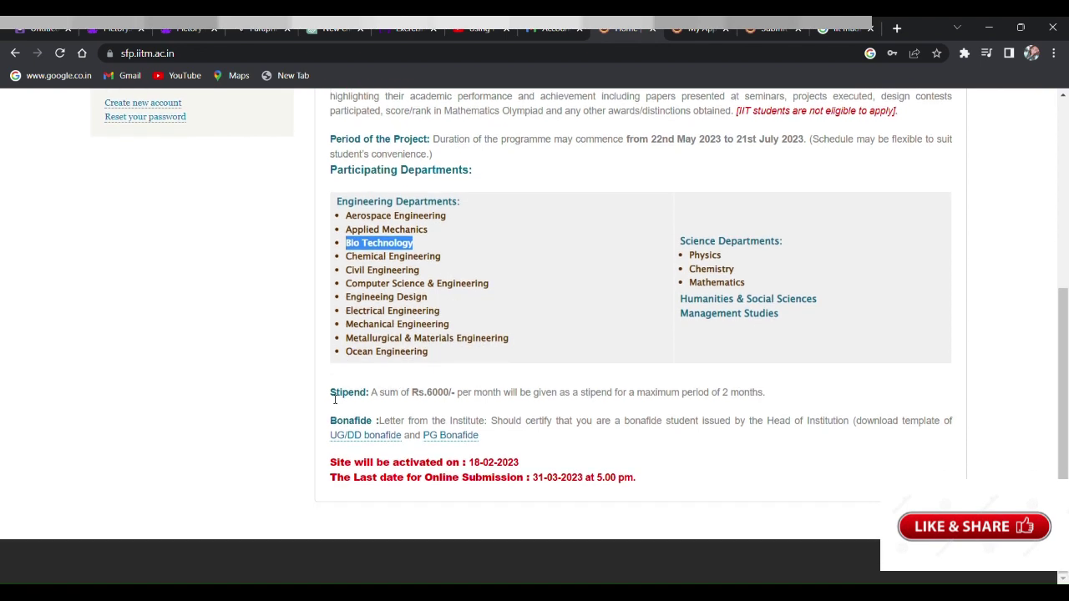
drag(413, 394, 463, 399)
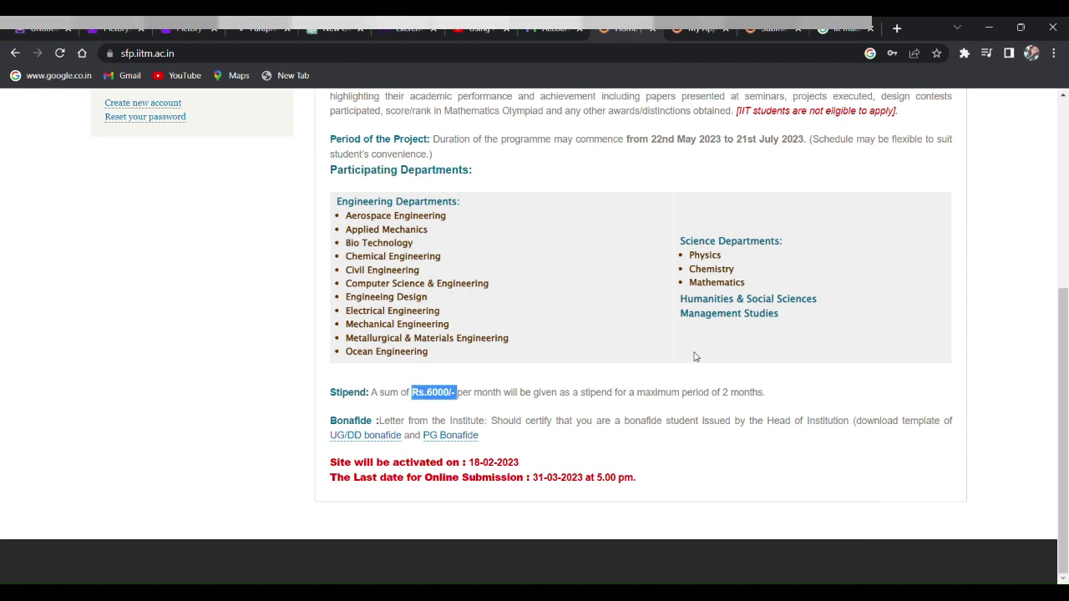
drag(638, 394, 788, 398)
click(787, 397)
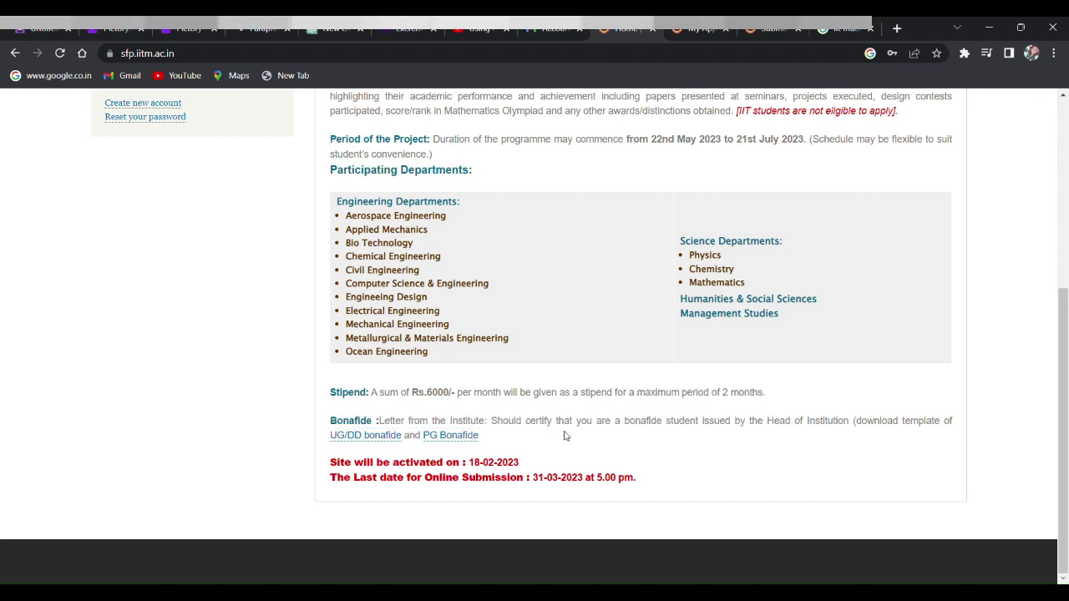
drag(331, 426, 380, 430)
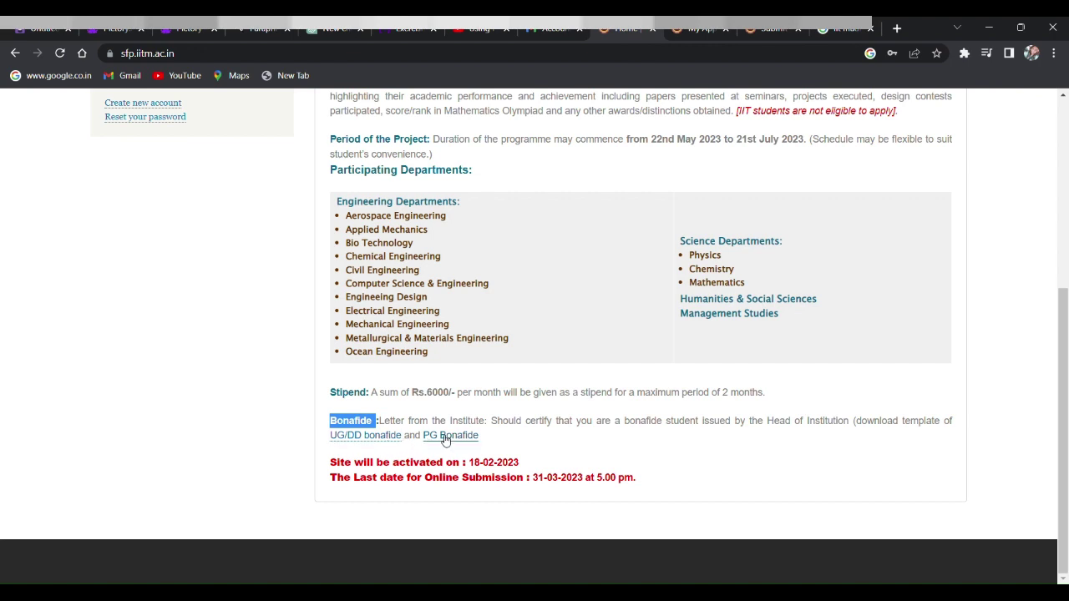
drag(532, 476, 584, 490)
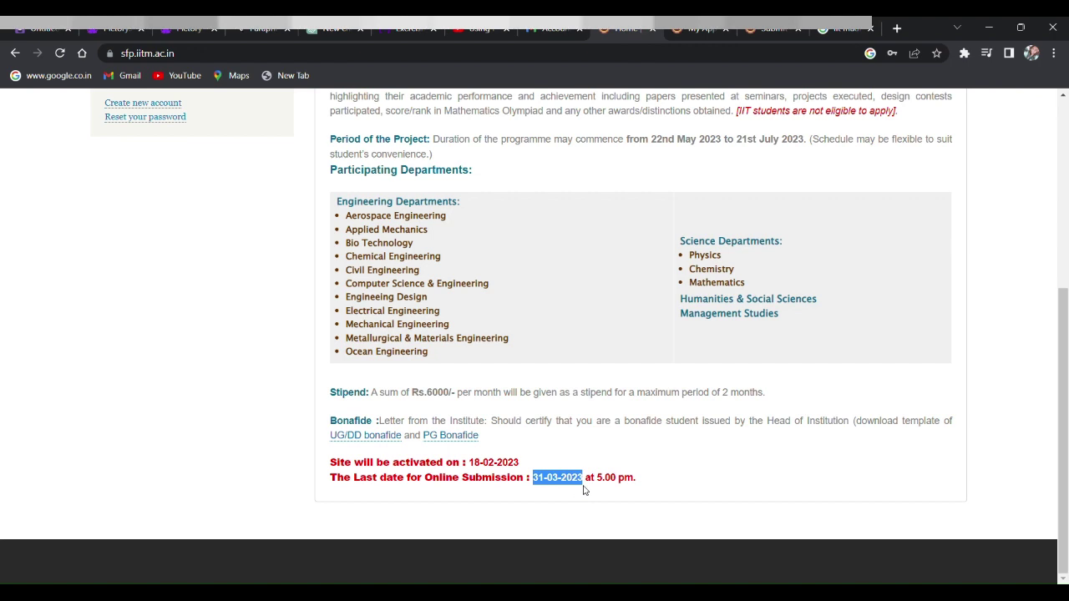
Step: Scroll back up to the top of the SFP portal page
scroll(584, 491, up, 1)
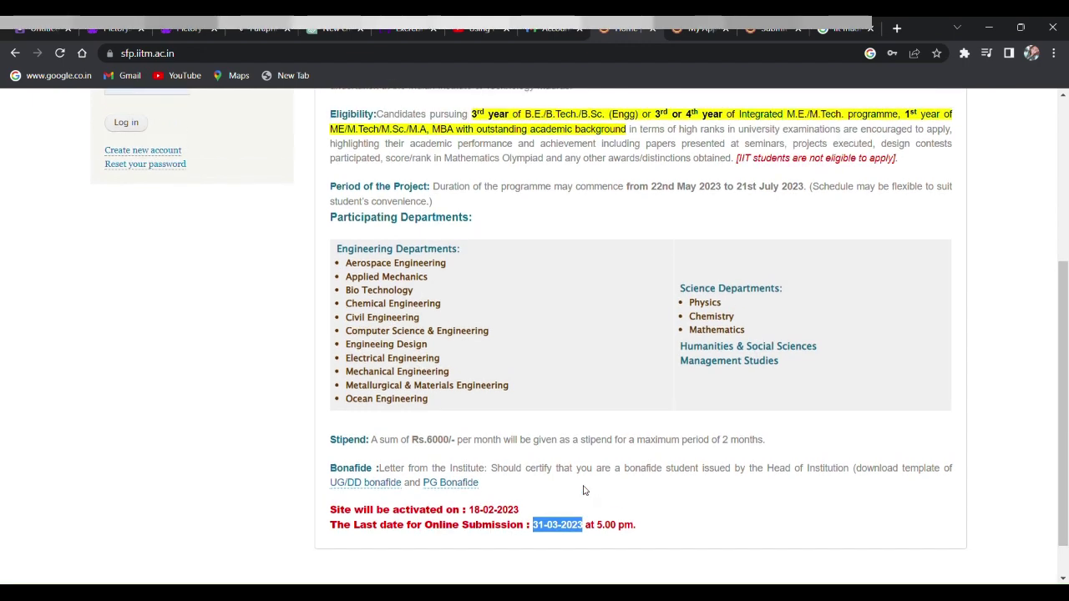
scroll(584, 490, up, 6)
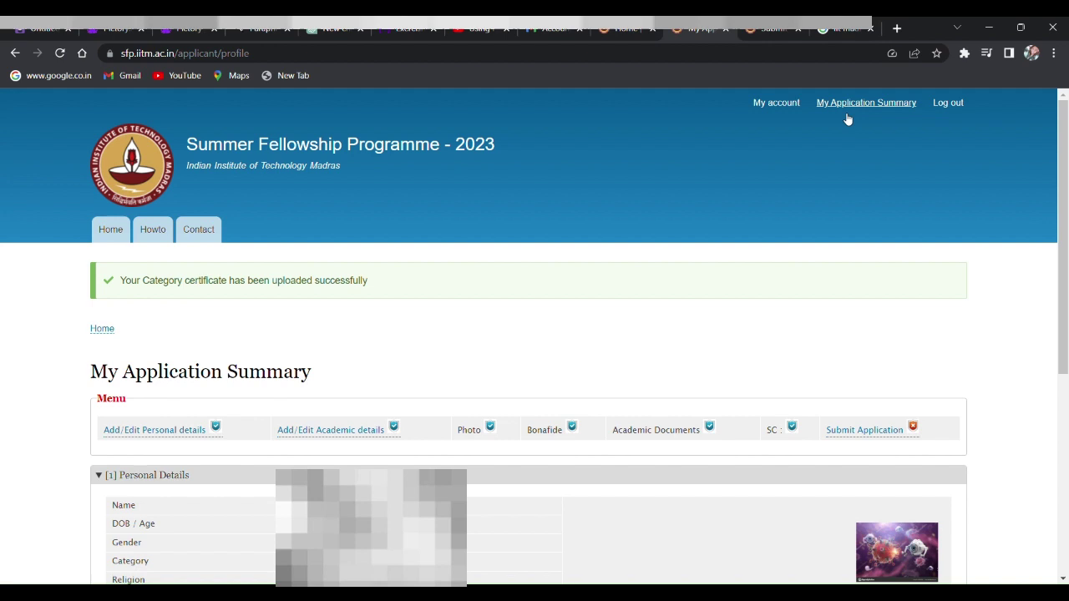
Step: Switch to the already open Submit Application form tab with Ctrl+Tab
scroll(604, 274, down, 1)
scroll(604, 275, down, 2)
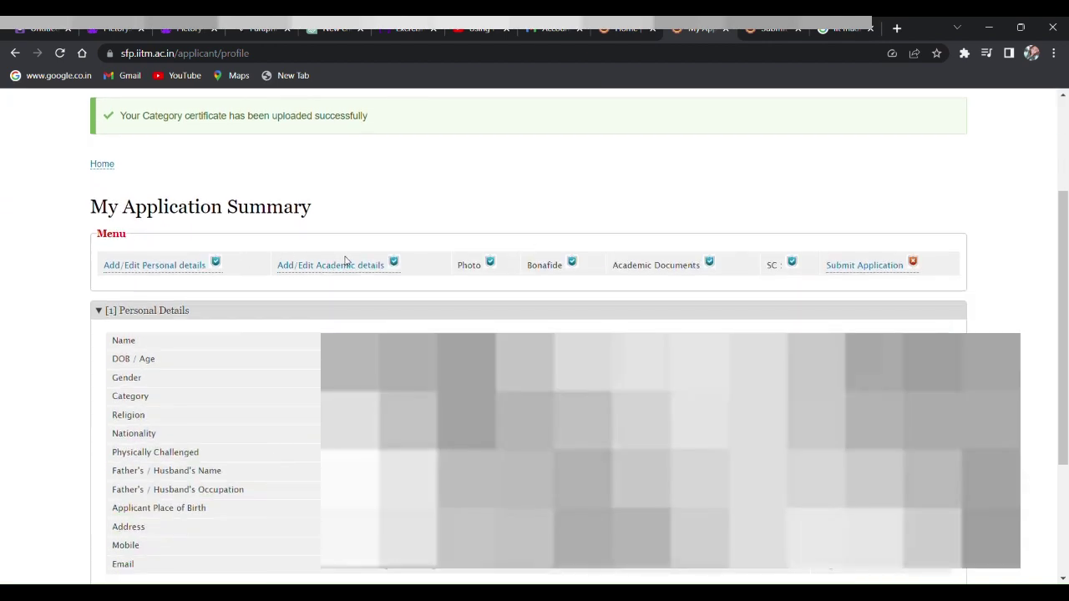
scroll(364, 275, up, 2)
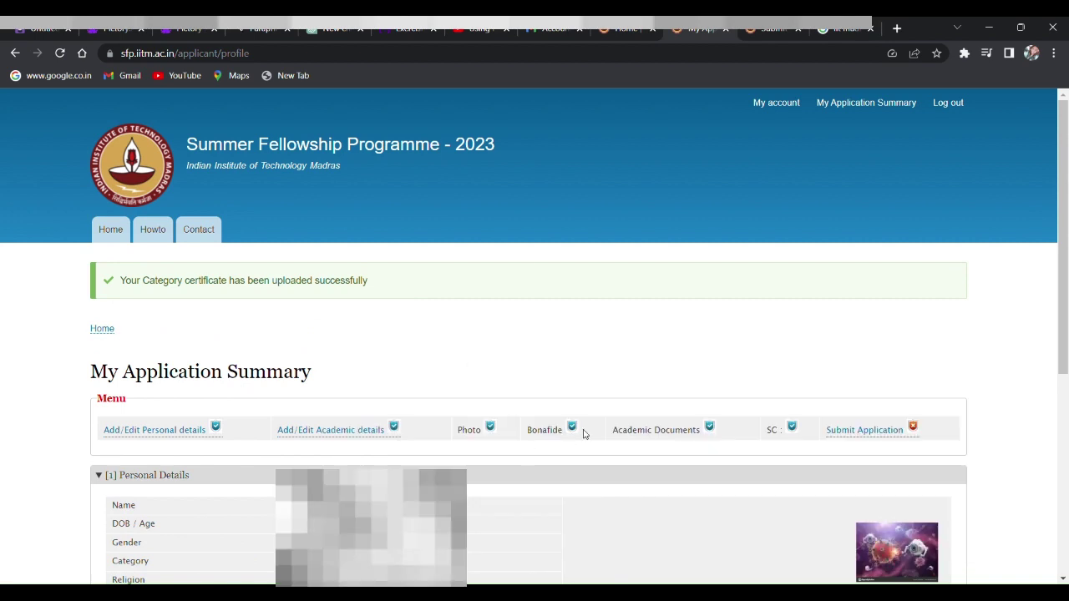
key(ctrl+Tab)
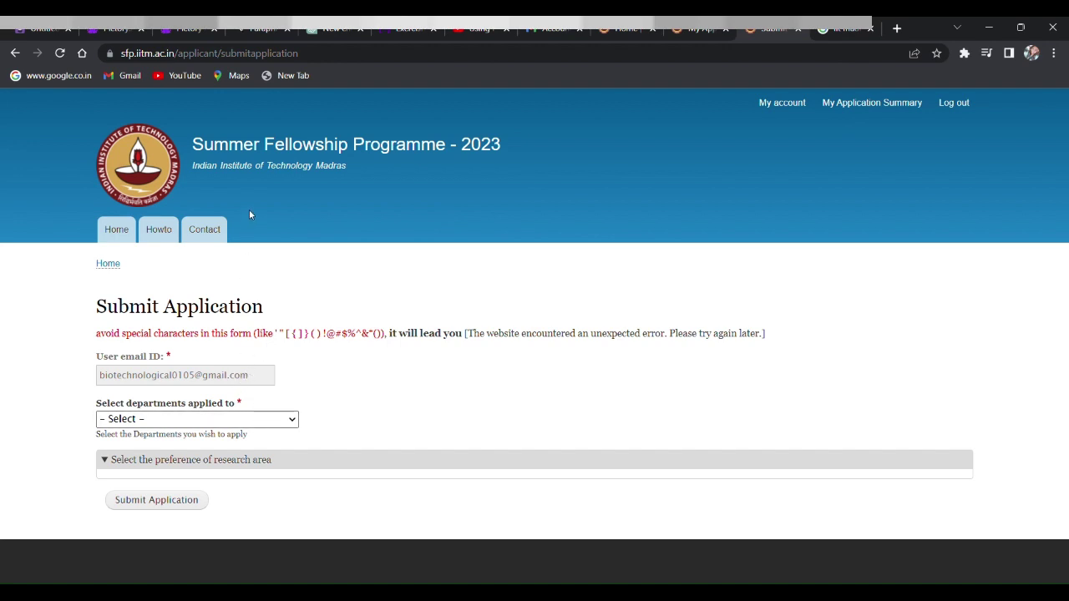
Step: Choose Biotechnology and Biological Sciences as first preference, then reload the form to reset it
key(b)
scroll(265, 349, down, 3)
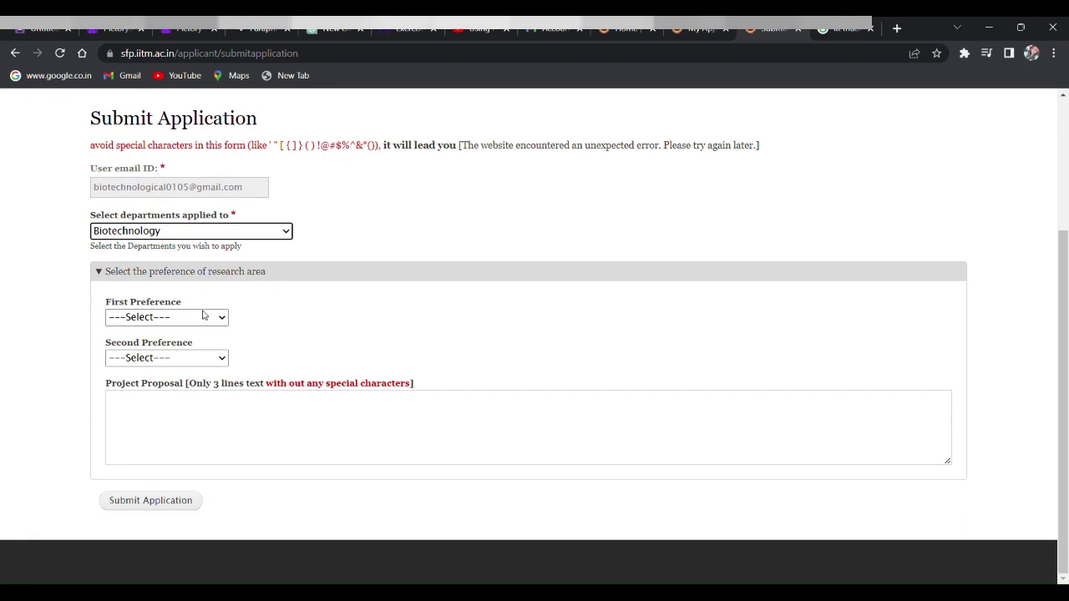
click(190, 353)
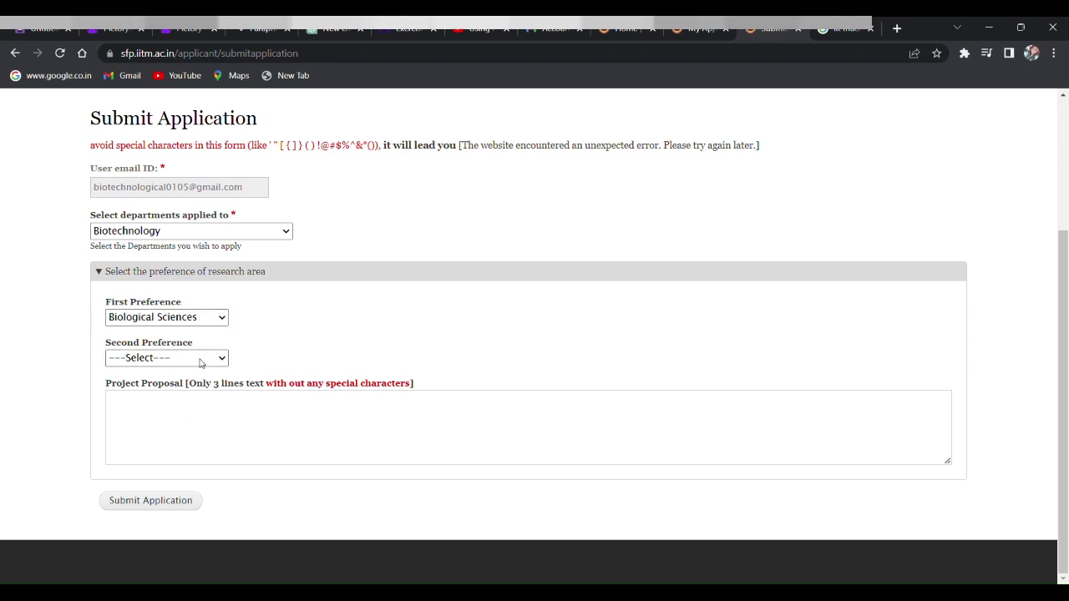
key(F5)
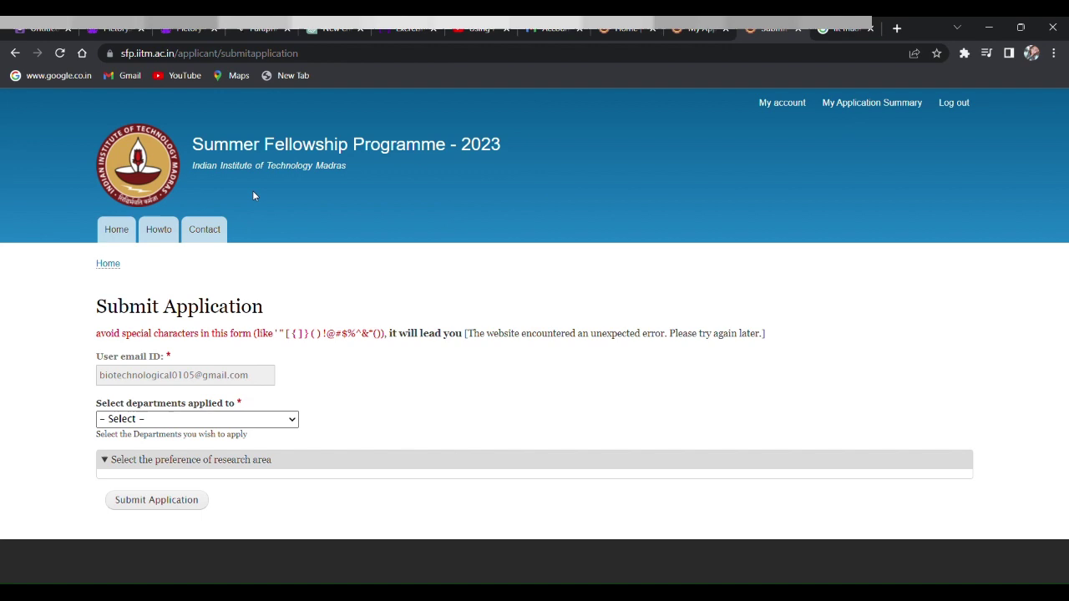
Step: Reselect Biotechnology, then set Biological Sciences first and Biological Engineering second preference
key(b)
scroll(265, 345, down, 2)
scroll(265, 349, down, 1)
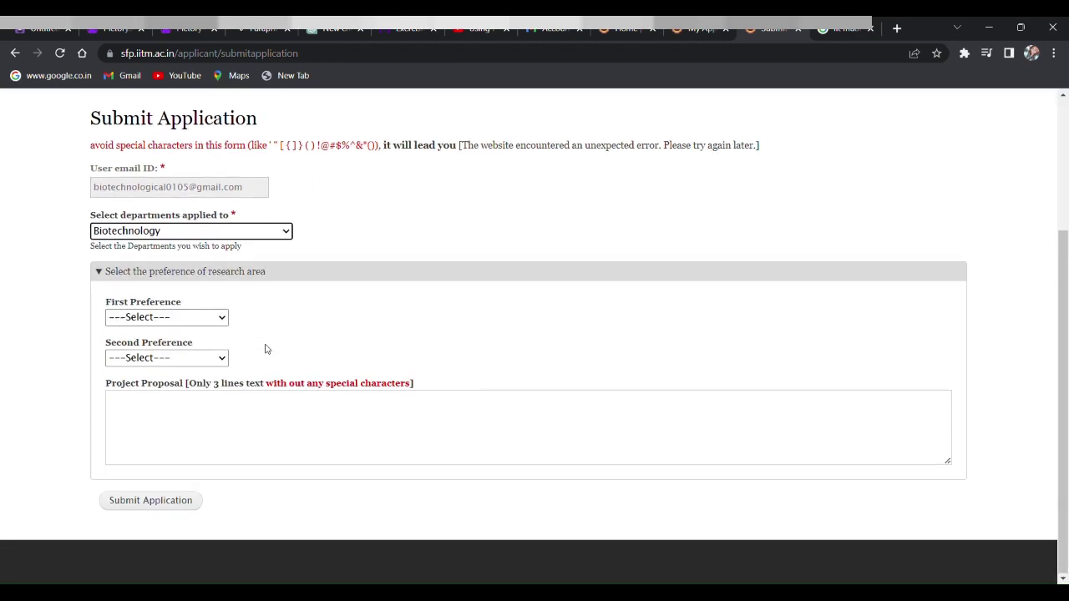
click(186, 410)
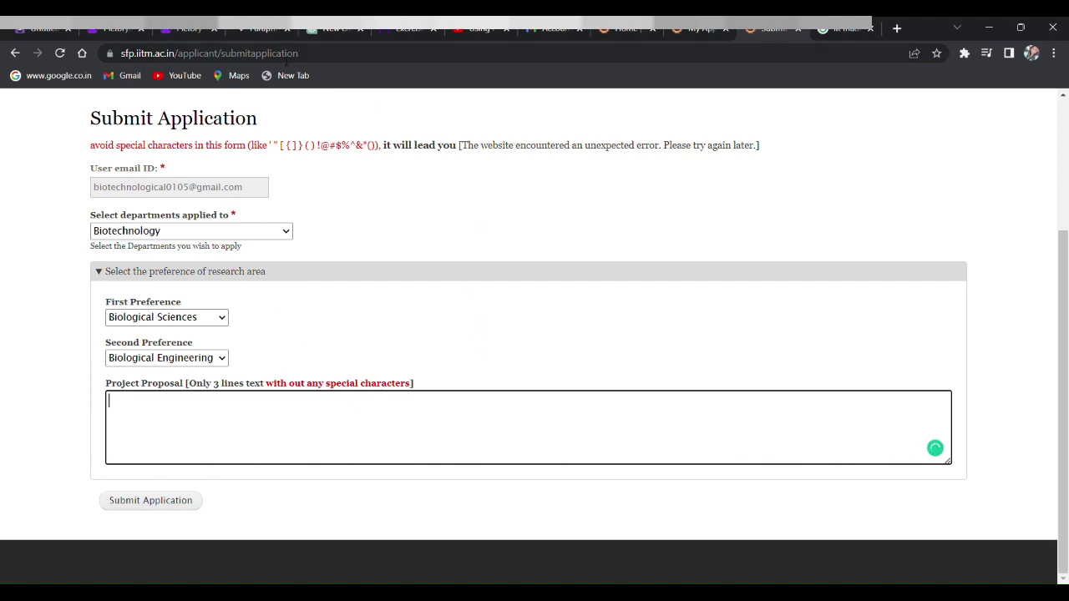
key(F5)
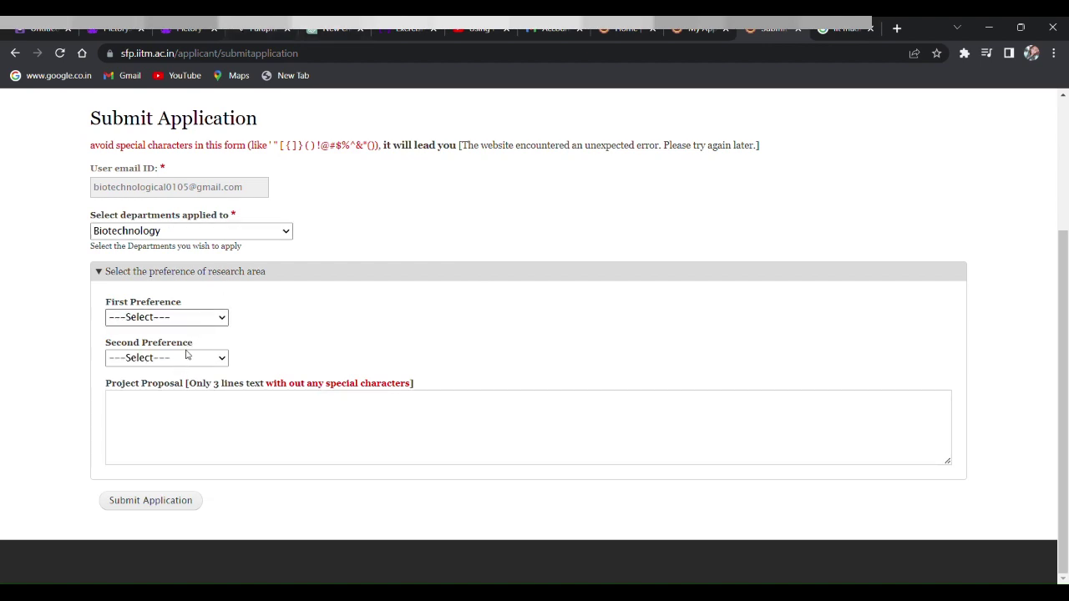
key(Down)
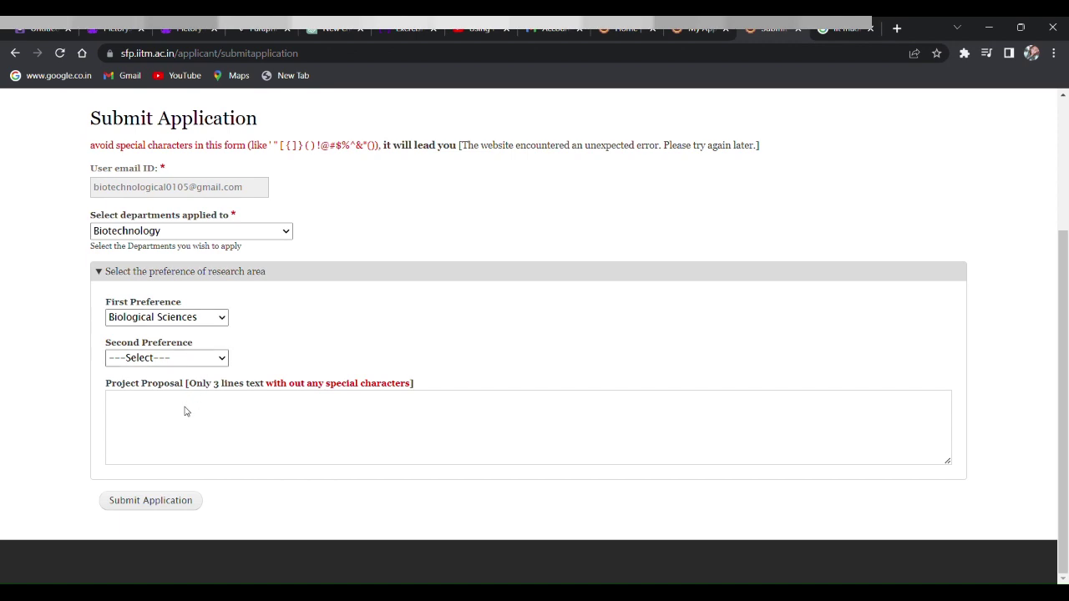
key(Down)
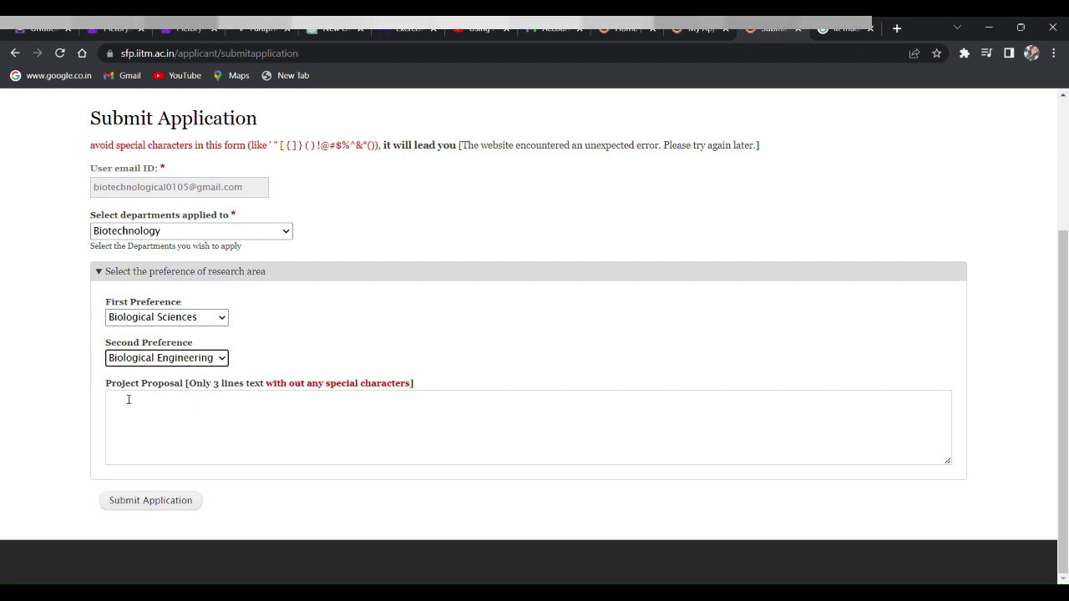
Step: Mark the Project Proposal heading and place the cursor in the Project Proposal box
drag(105, 386, 183, 391)
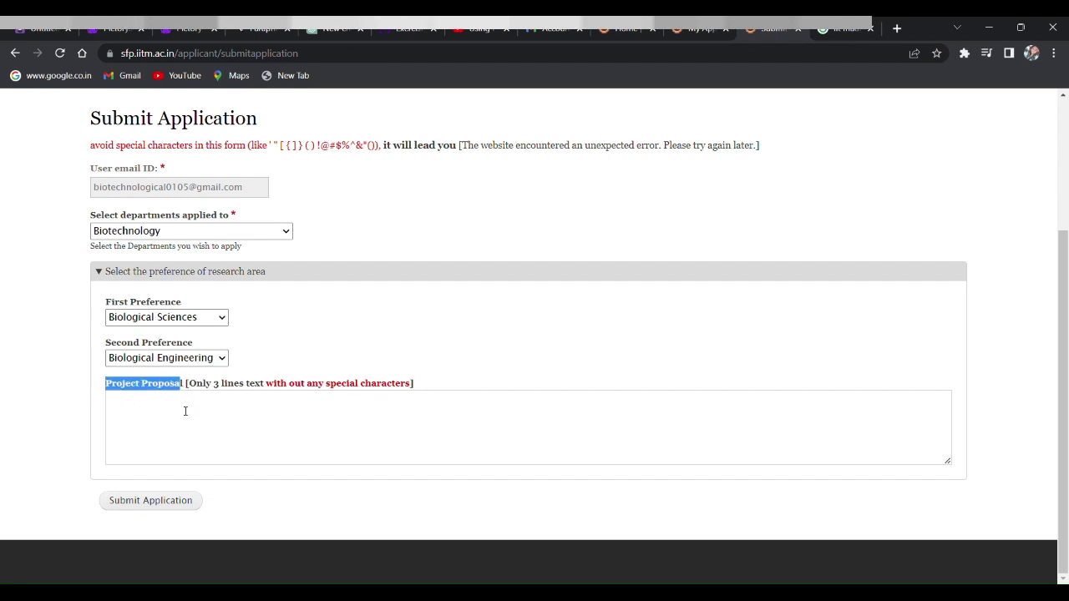
click(185, 411)
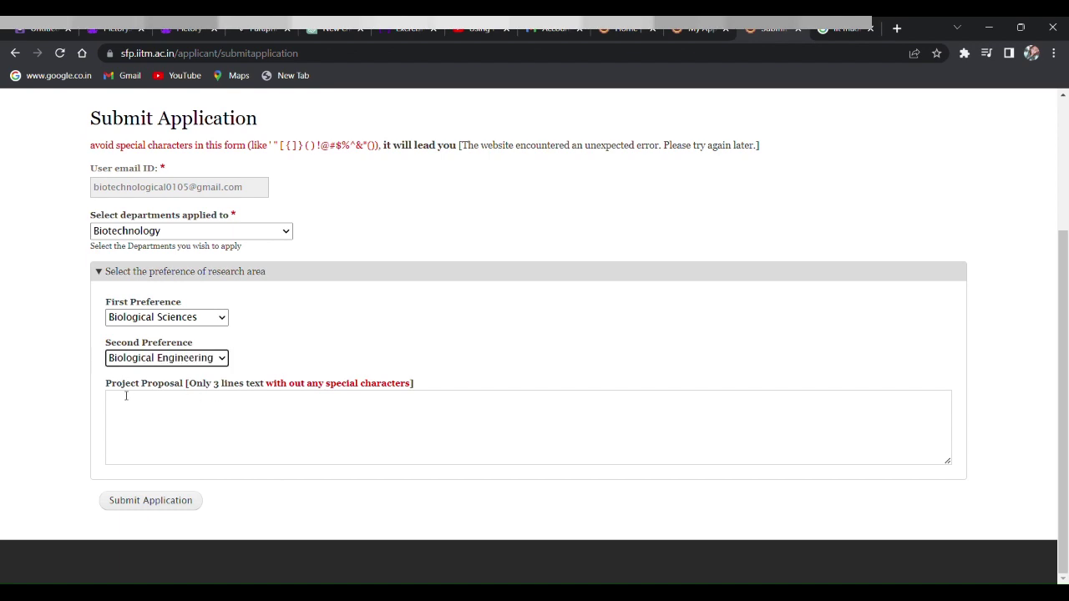
drag(106, 384, 184, 393)
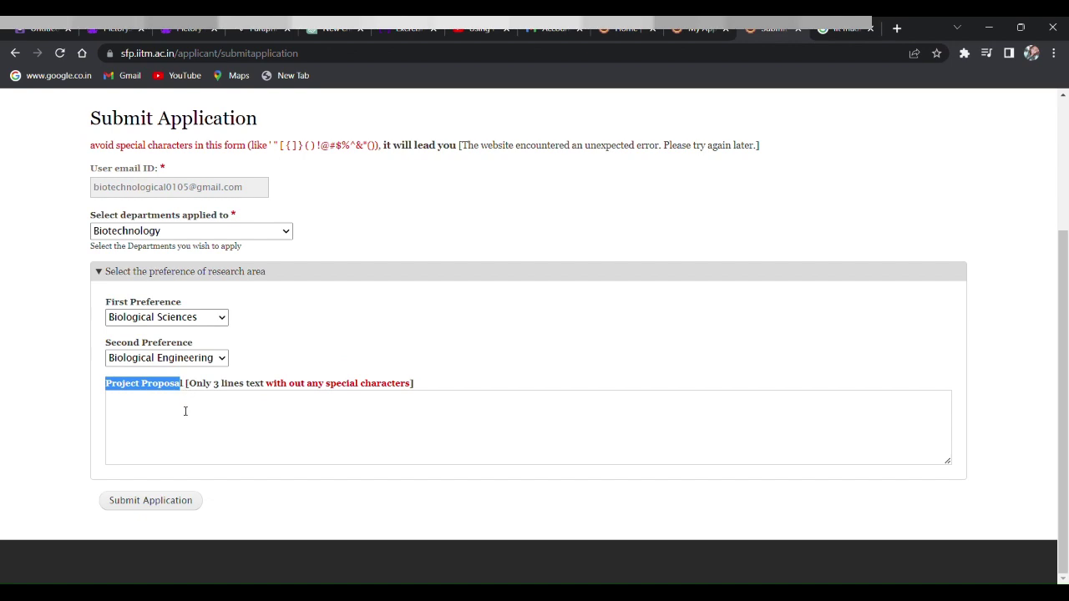
click(186, 411)
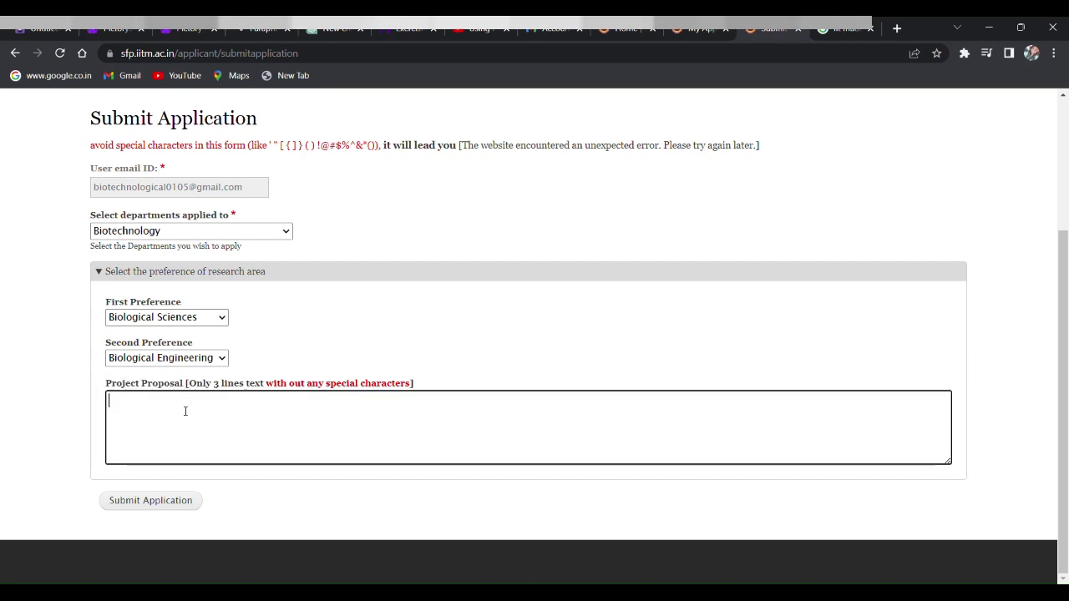